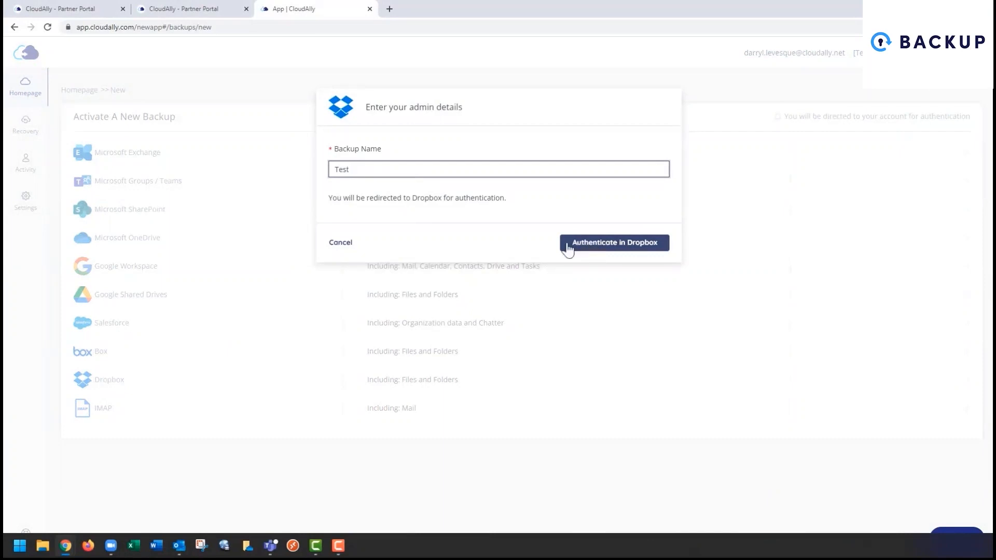
Cancel the new Dropbox backup setup and open the existing Dropbox Backup Task from the backups list.
{"action": "left_click", "coordinate": [344, 246]}
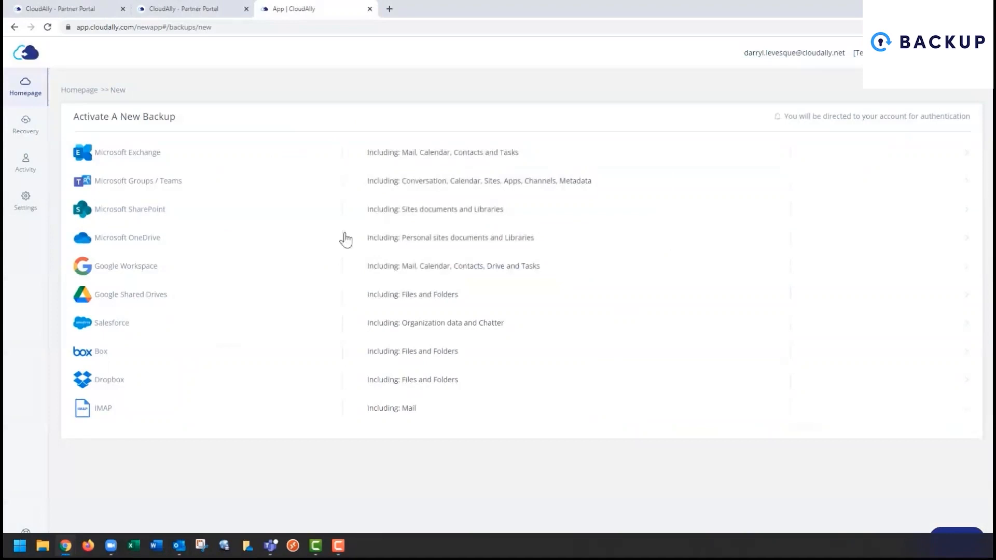
{"action": "left_click", "coordinate": [27, 88]}
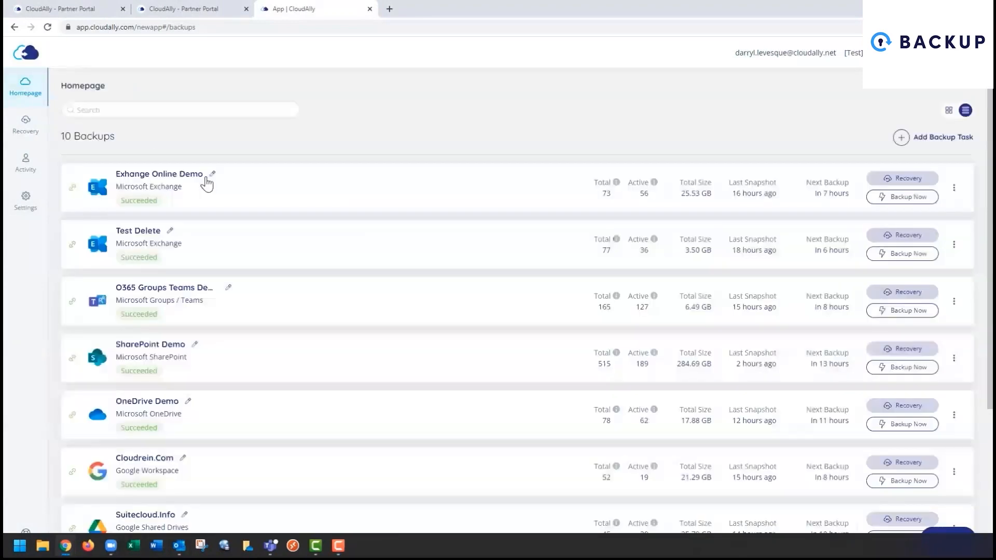
{"action": "scroll", "coordinate": [503, 292], "scroll_direction": "down", "scroll_amount": 4}
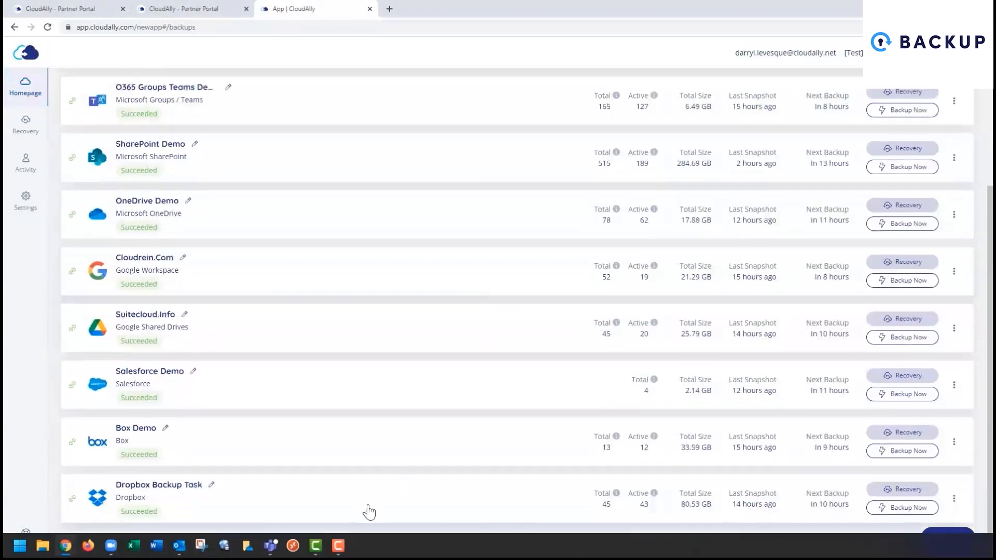
{"action": "left_click", "coordinate": [417, 504]}
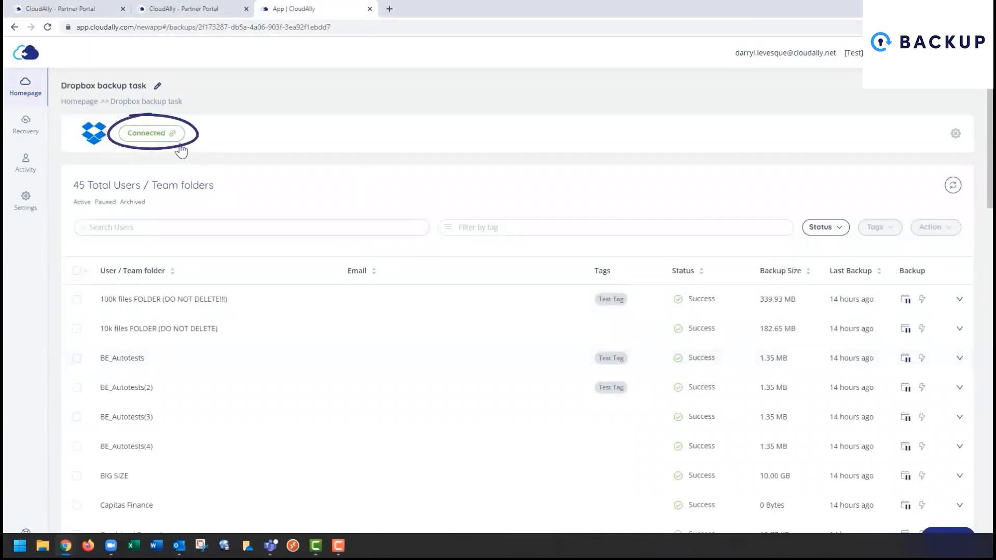
Review the users and team folders covered by the Dropbox task, and open its backup settings.
{"action": "scroll", "coordinate": [385, 347], "scroll_direction": "down", "scroll_amount": 10}
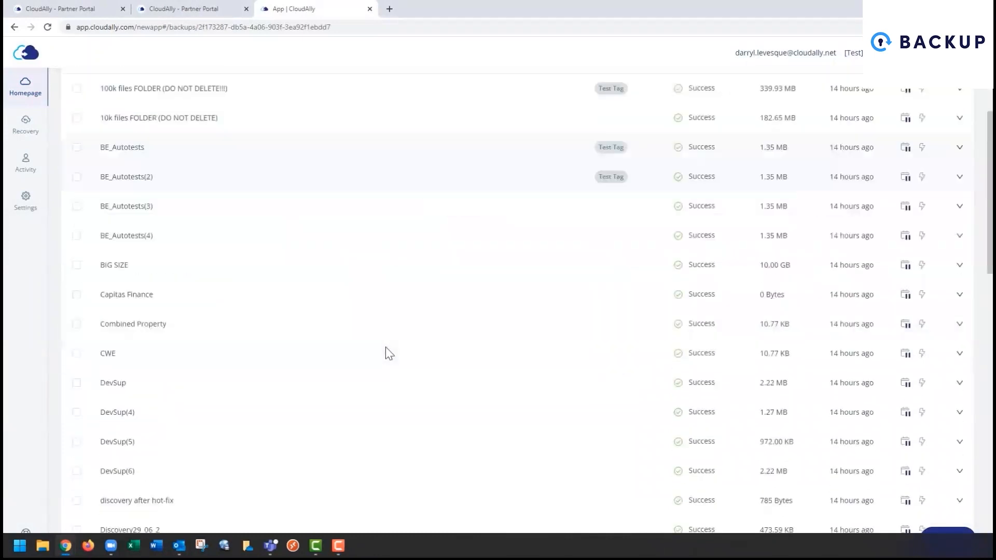
{"action": "scroll", "coordinate": [384, 347], "scroll_direction": "down", "scroll_amount": 7}
{"action": "scroll", "coordinate": [384, 347], "scroll_direction": "up", "scroll_amount": 14}
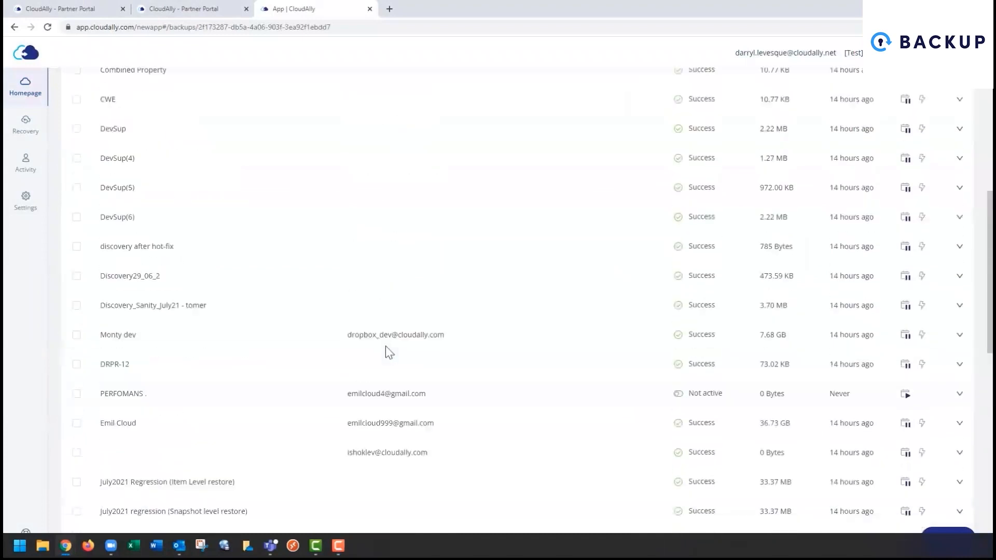
{"action": "scroll", "coordinate": [385, 350], "scroll_direction": "up", "scroll_amount": 2}
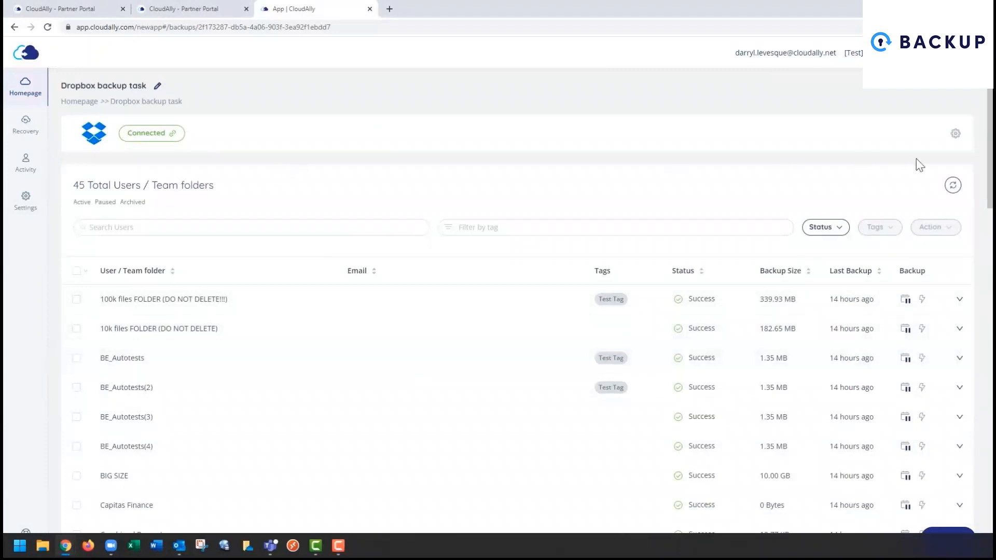
{"action": "left_click", "coordinate": [956, 135]}
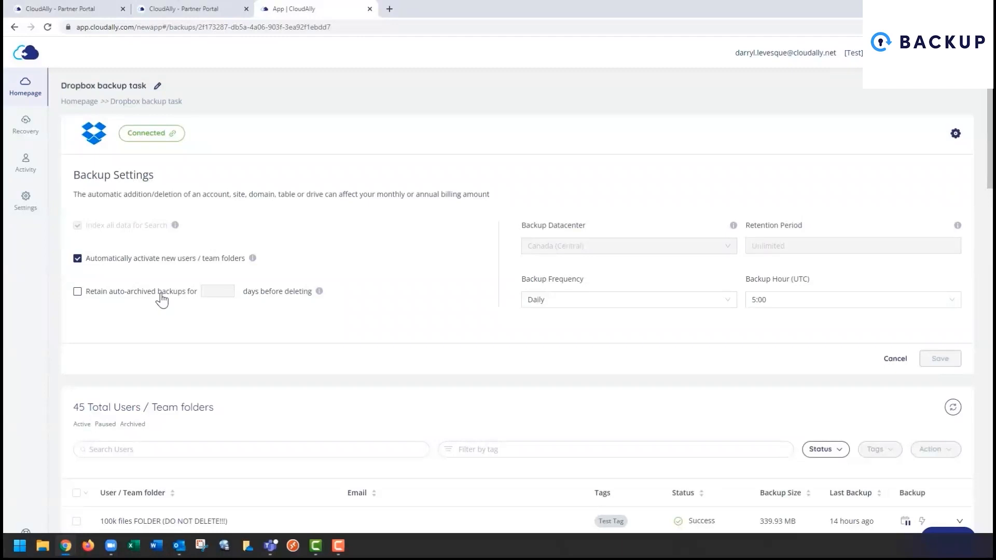
Try retaining auto-archived backups for 30 days before deleting, and turn that retention option off again.
{"action": "left_click", "coordinate": [78, 292]}
{"action": "left_click", "coordinate": [212, 291]}
{"action": "left_click_drag", "start_coordinate": [213, 291], "coordinate": [194, 295]}
{"action": "type", "text": "30"}
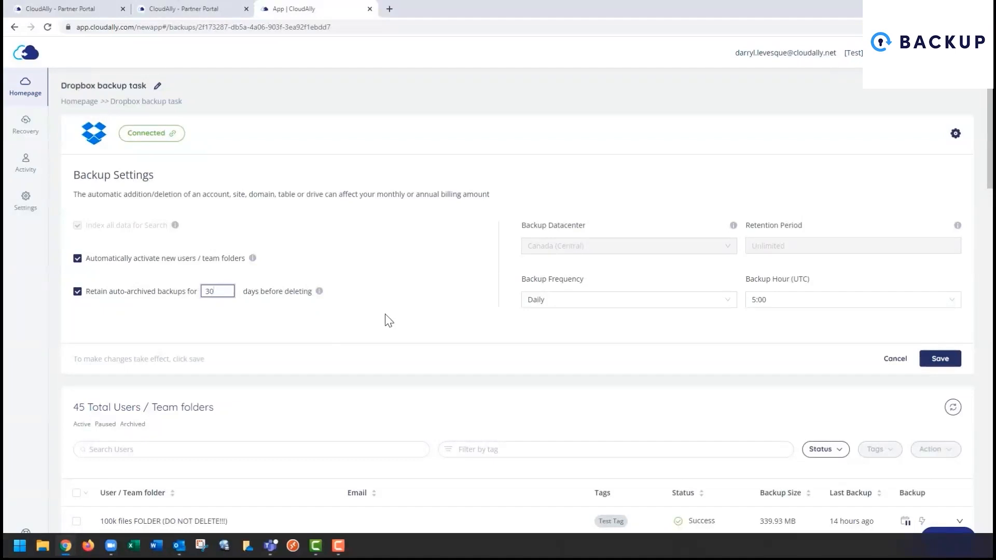
{"action": "left_click", "coordinate": [77, 291]}
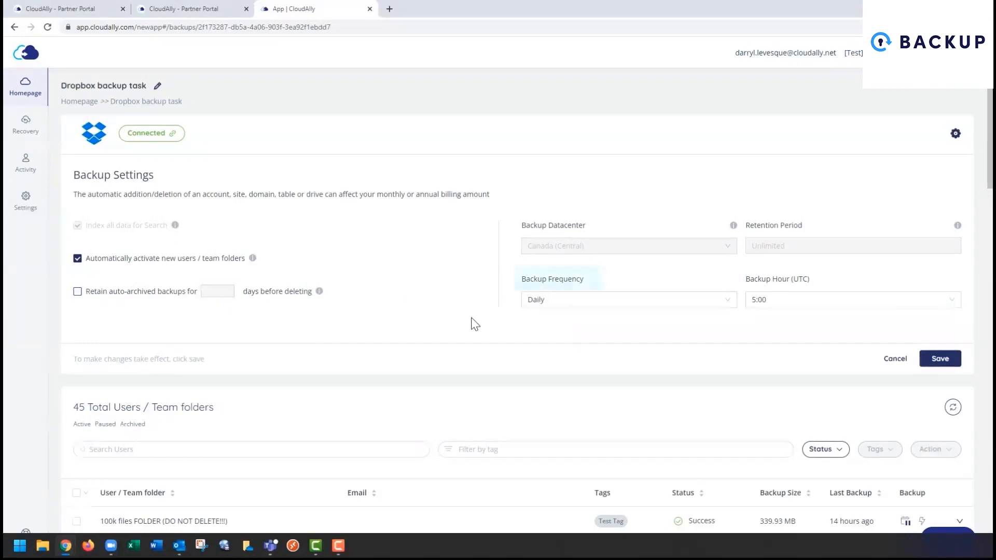
Check the available backup frequencies without changing the selection, and save the backup settings.
{"action": "left_click", "coordinate": [581, 305]}
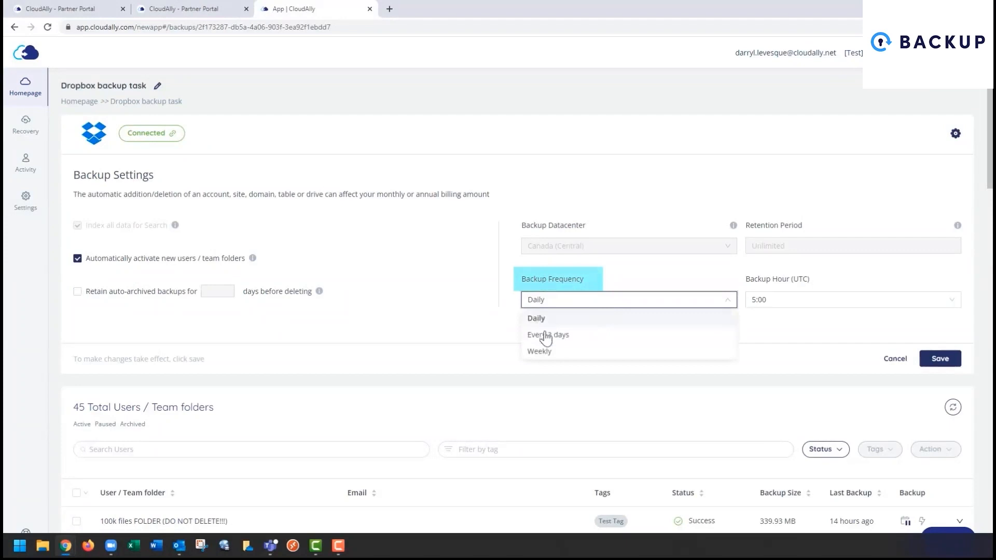
{"action": "left_click", "coordinate": [454, 336]}
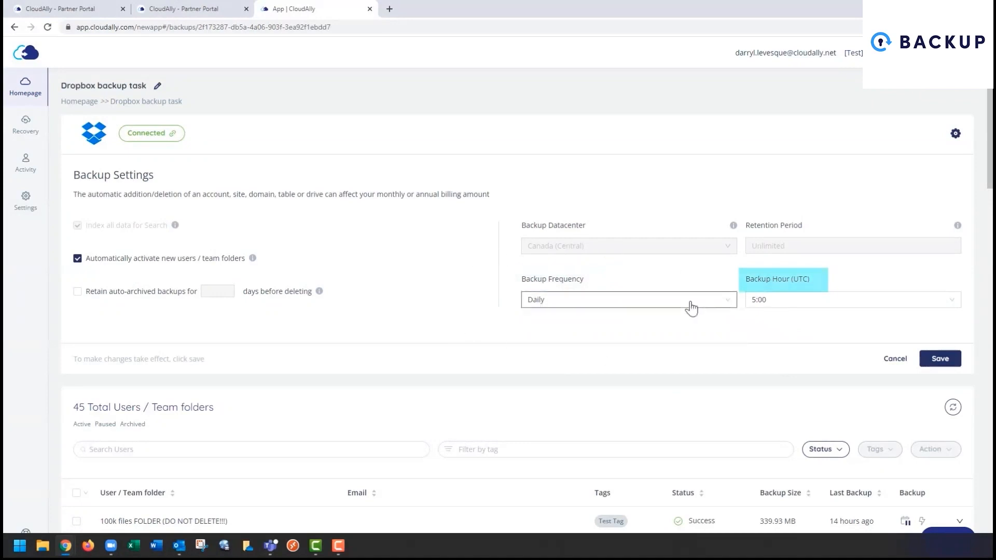
{"action": "left_click", "coordinate": [943, 358]}
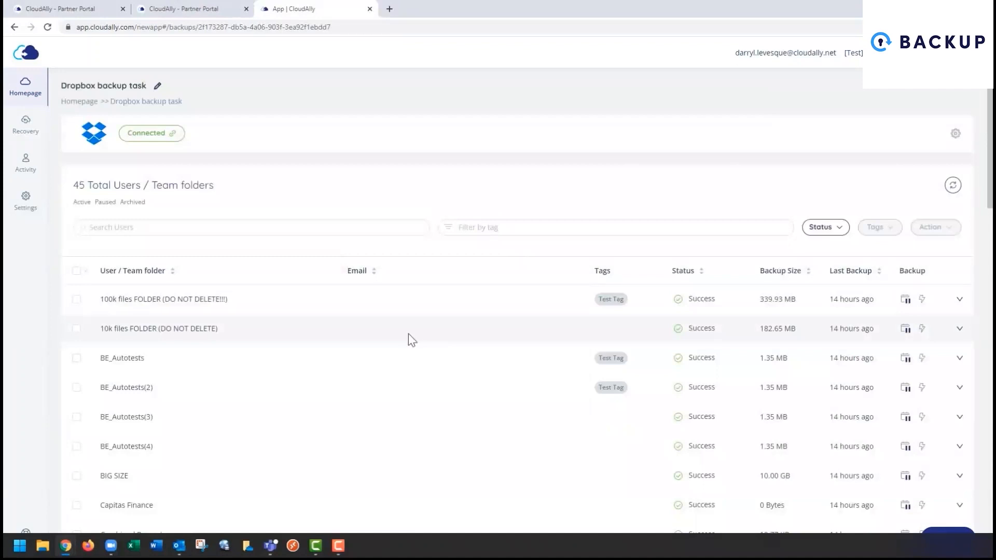
Select all users and team folders to view the available bulk actions, and clear the selection.
{"action": "left_click", "coordinate": [76, 272]}
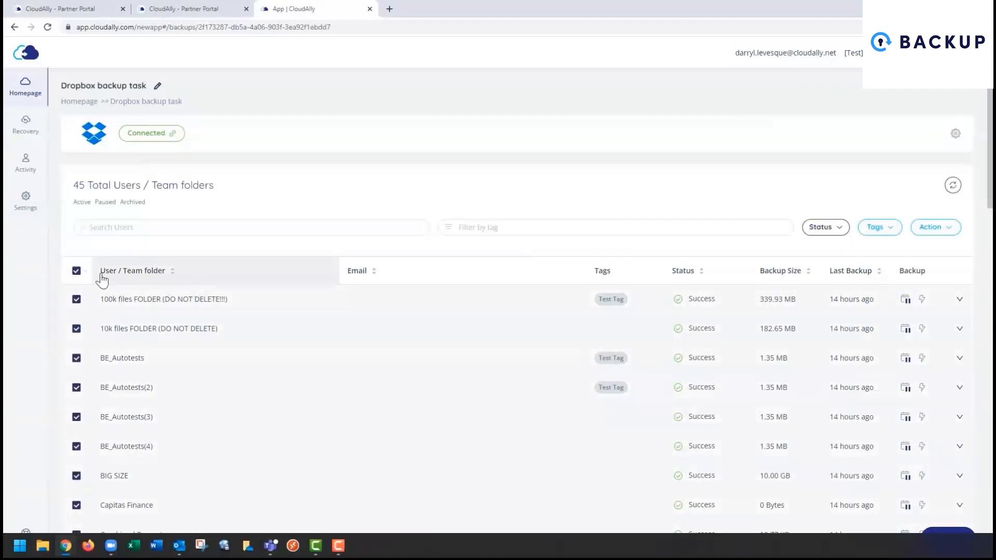
{"action": "left_click", "coordinate": [951, 234]}
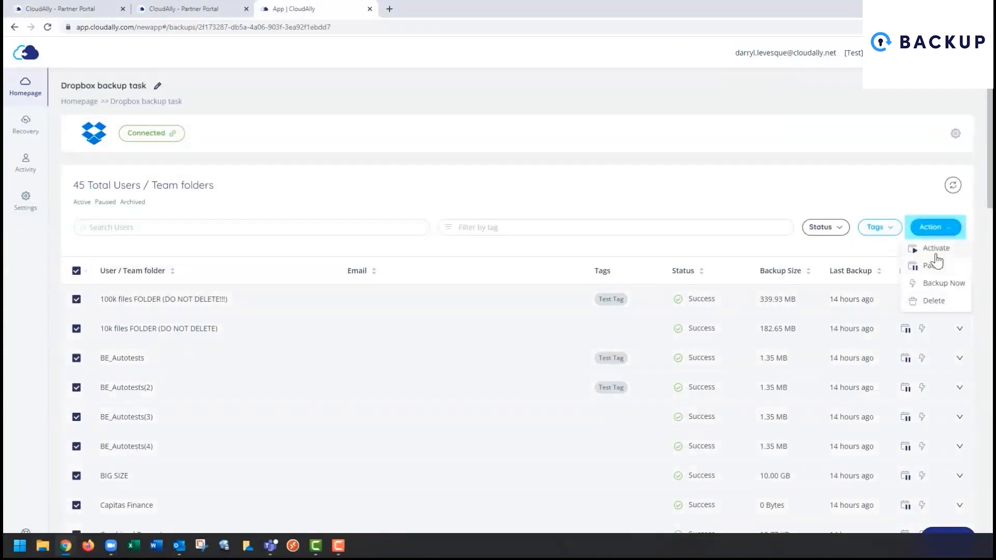
{"action": "left_click", "coordinate": [501, 183]}
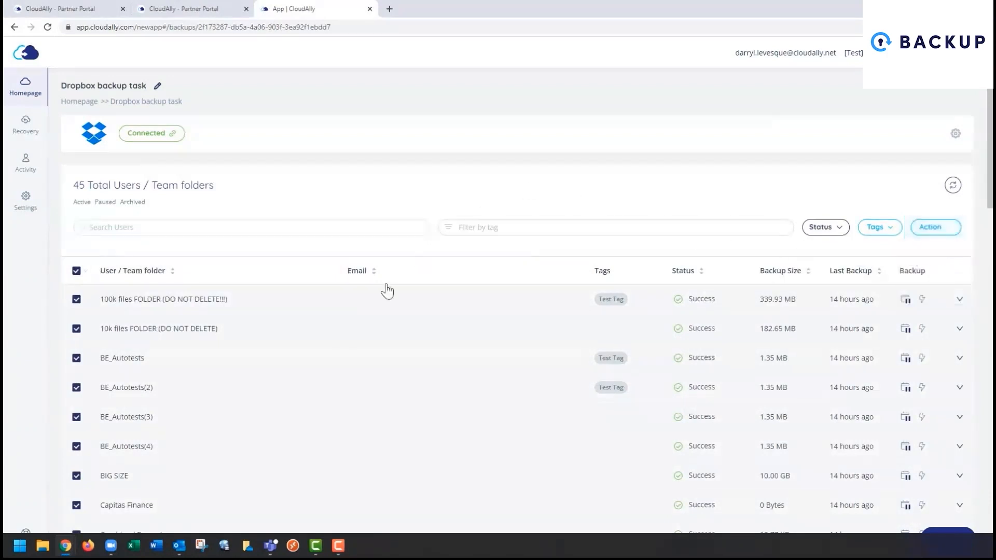
{"action": "left_click", "coordinate": [76, 270]}
Expand the backup history of the user listed just above DRPR-12 and inspect the activity on 18/01 and 11/01.
{"action": "scroll", "coordinate": [544, 382], "scroll_direction": "down", "scroll_amount": 20}
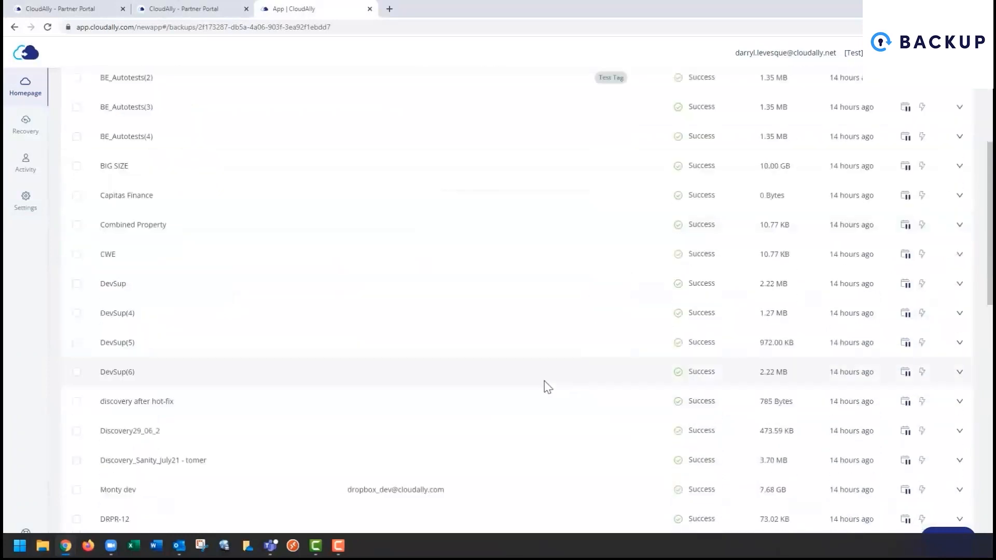
{"action": "scroll", "coordinate": [545, 382], "scroll_direction": "down", "scroll_amount": 1}
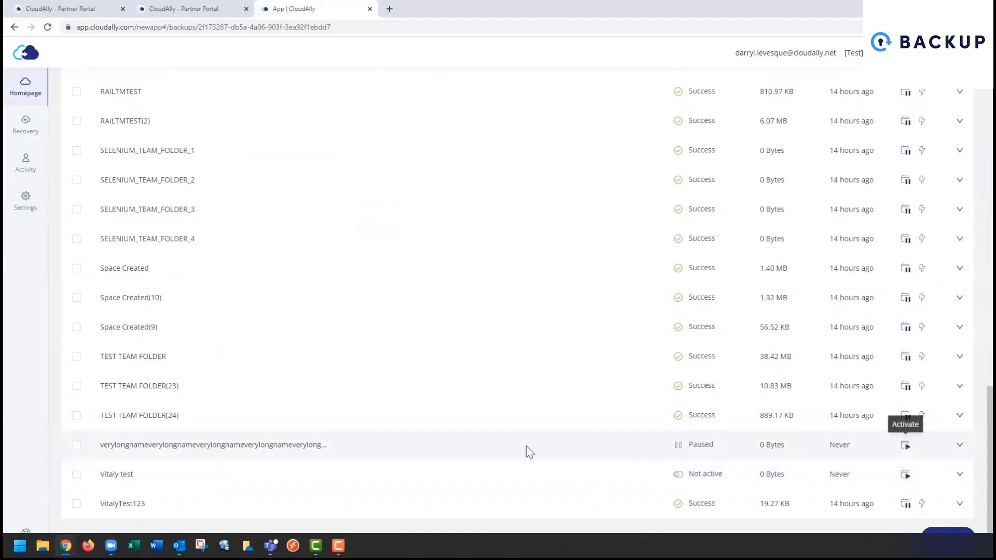
{"action": "scroll", "coordinate": [521, 445], "scroll_direction": "up", "scroll_amount": 15}
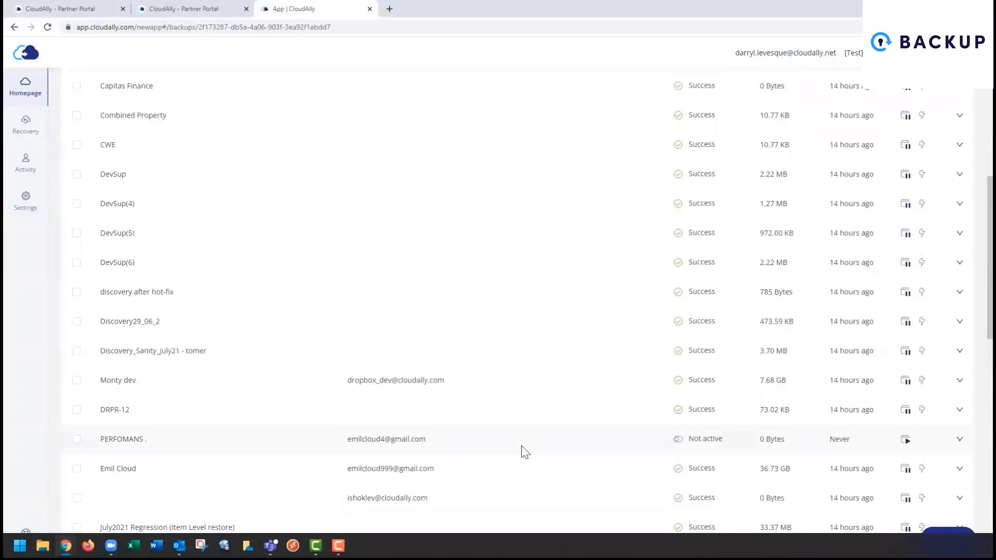
{"action": "scroll", "coordinate": [528, 446], "scroll_direction": "up", "scroll_amount": 5}
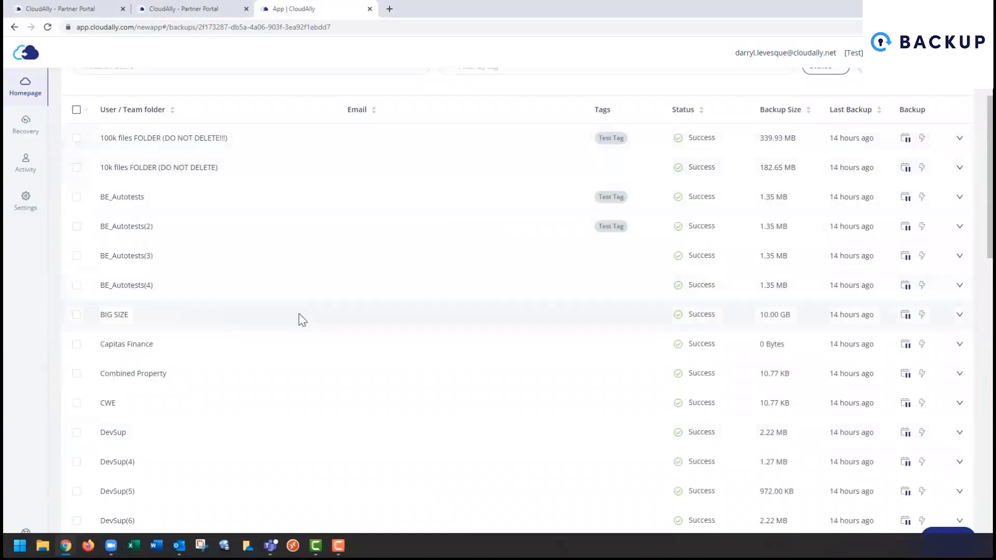
{"action": "scroll", "coordinate": [297, 313], "scroll_direction": "down", "scroll_amount": 4}
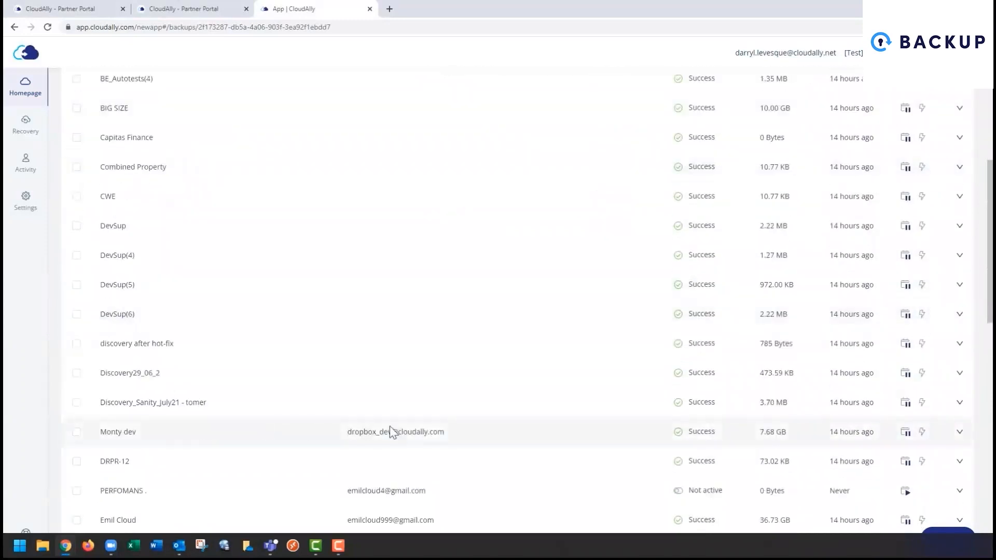
{"action": "scroll", "coordinate": [416, 423], "scroll_direction": "down", "scroll_amount": 2}
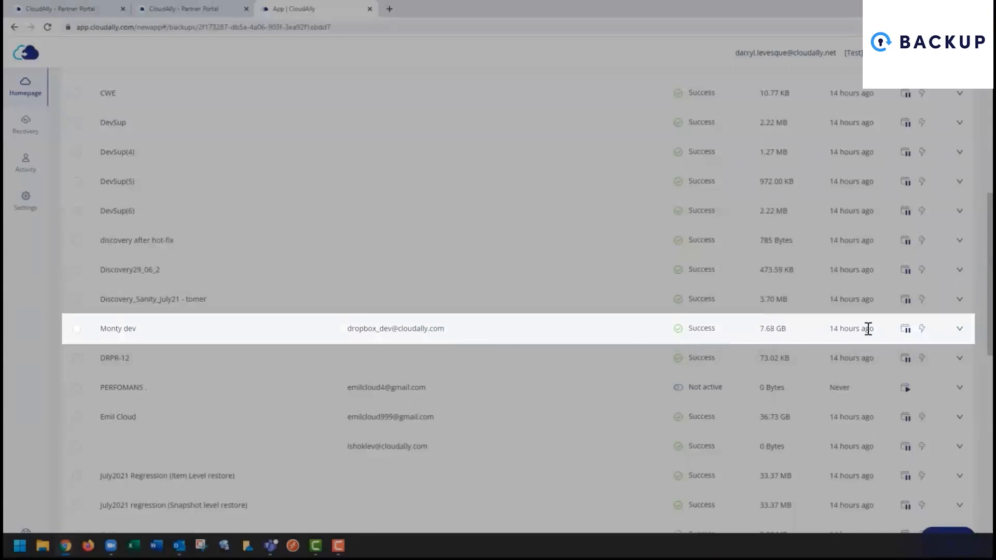
{"action": "mouse_move", "coordinate": [868, 330]}
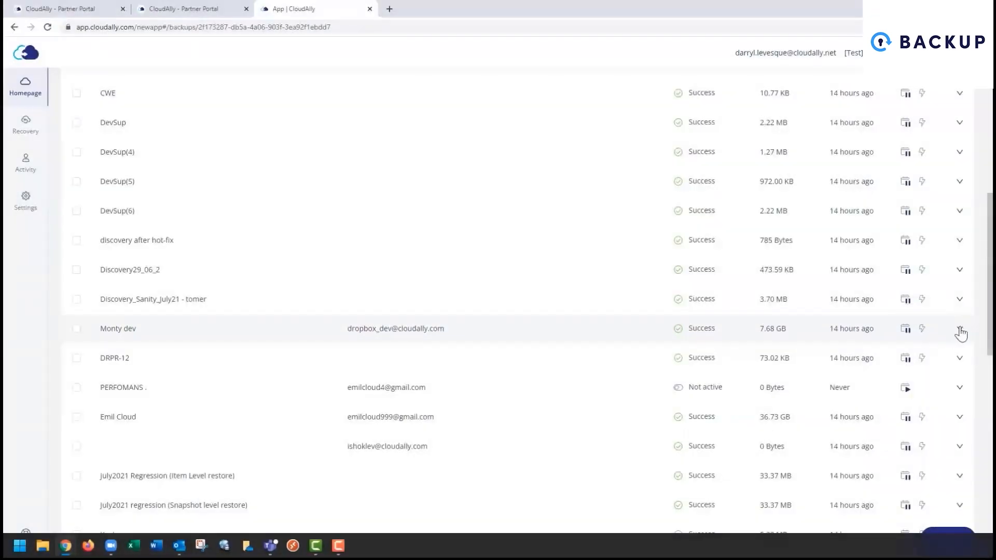
{"action": "left_click", "coordinate": [960, 331]}
{"action": "scroll", "coordinate": [529, 251], "scroll_direction": "down", "scroll_amount": 4}
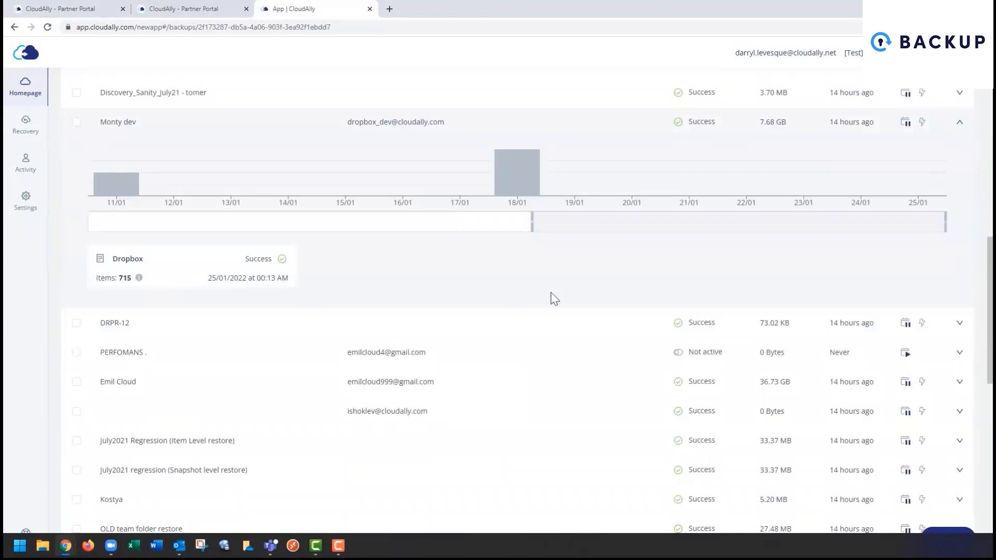
{"action": "scroll", "coordinate": [553, 300], "scroll_direction": "up", "scroll_amount": 1}
{"action": "mouse_move", "coordinate": [521, 236]}
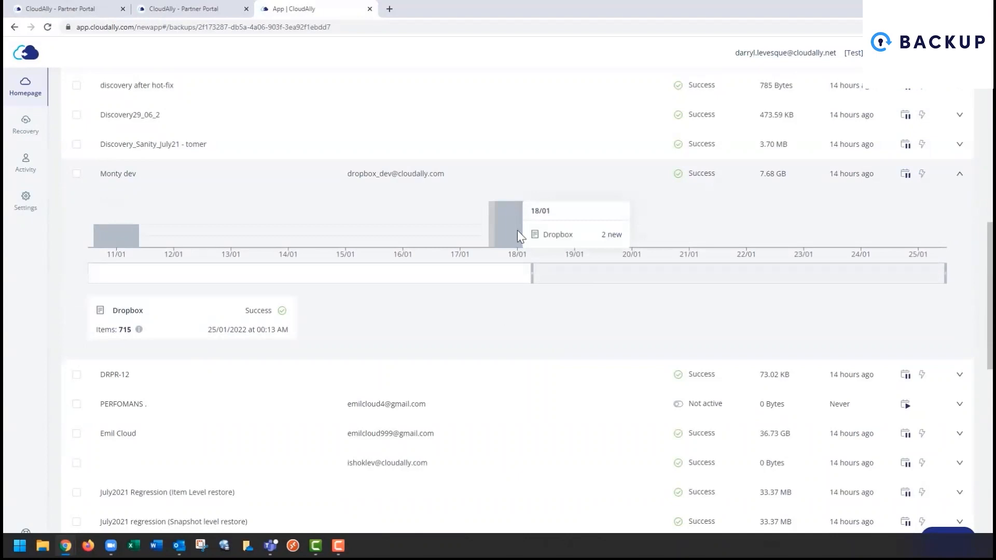
{"action": "mouse_move", "coordinate": [112, 241]}
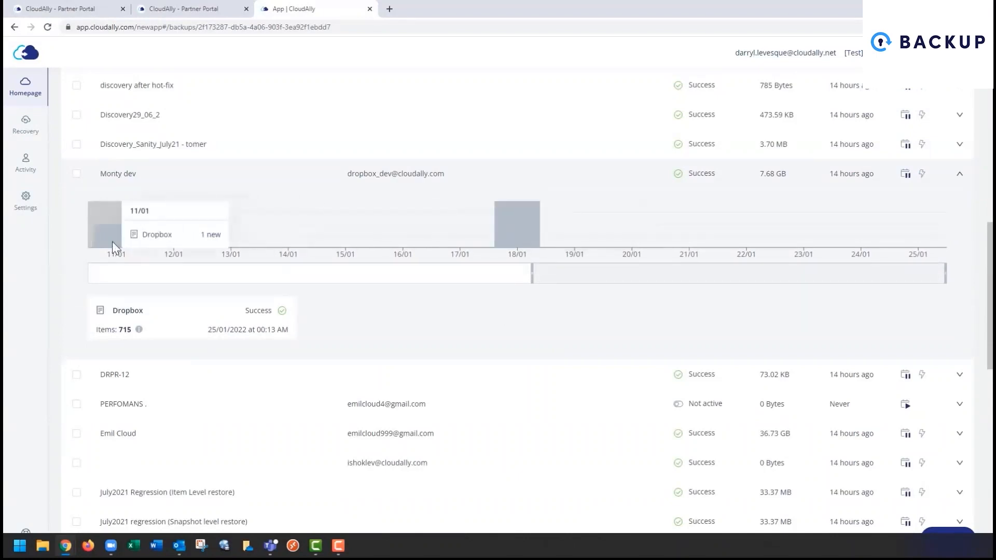
Adjust the backup history chart to cover 27/12 through 24/01, and collapse the user's details.
{"action": "left_click_drag", "start_coordinate": [577, 275], "coordinate": [122, 271]}
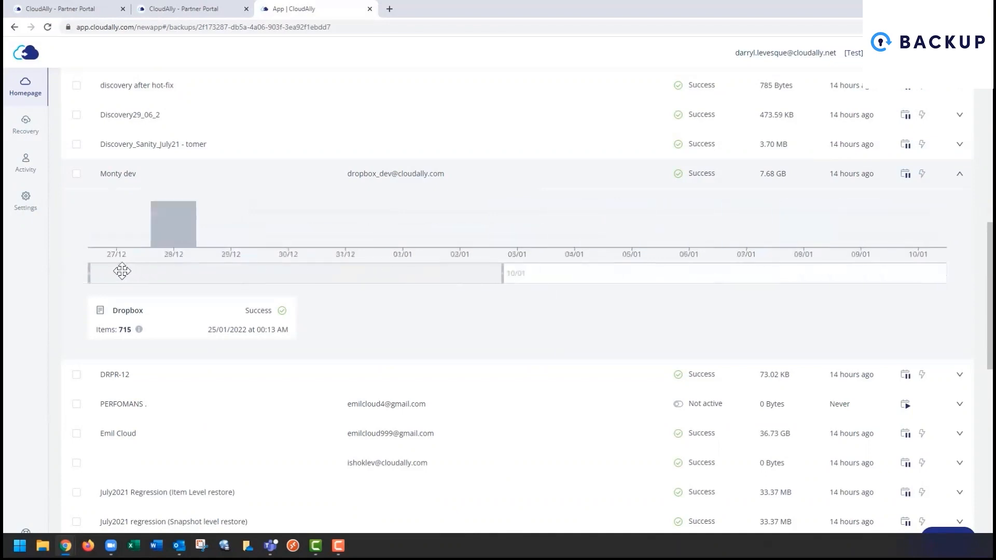
{"action": "mouse_move", "coordinate": [176, 228]}
{"action": "left_click_drag", "start_coordinate": [502, 275], "coordinate": [816, 275]}
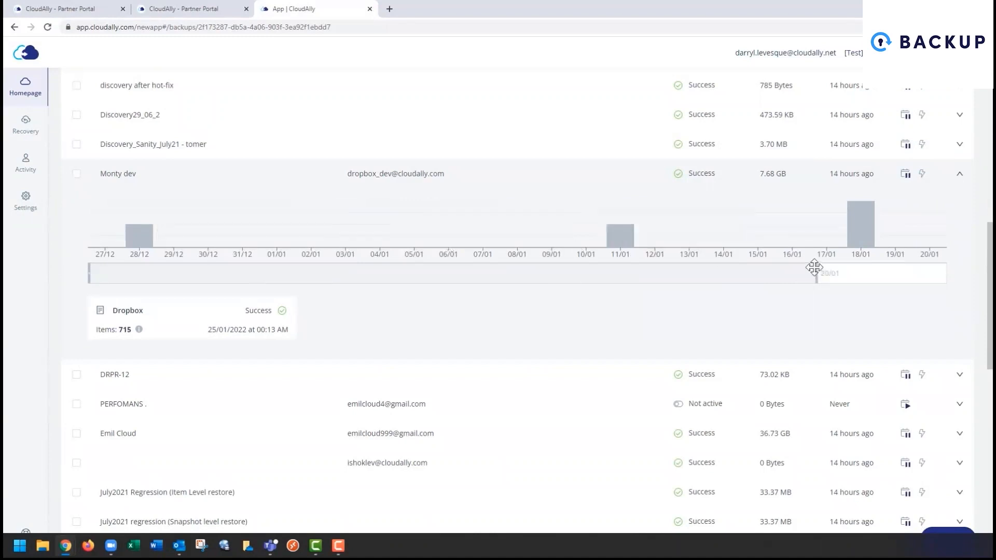
{"action": "left_click_drag", "start_coordinate": [816, 268], "coordinate": [922, 266]}
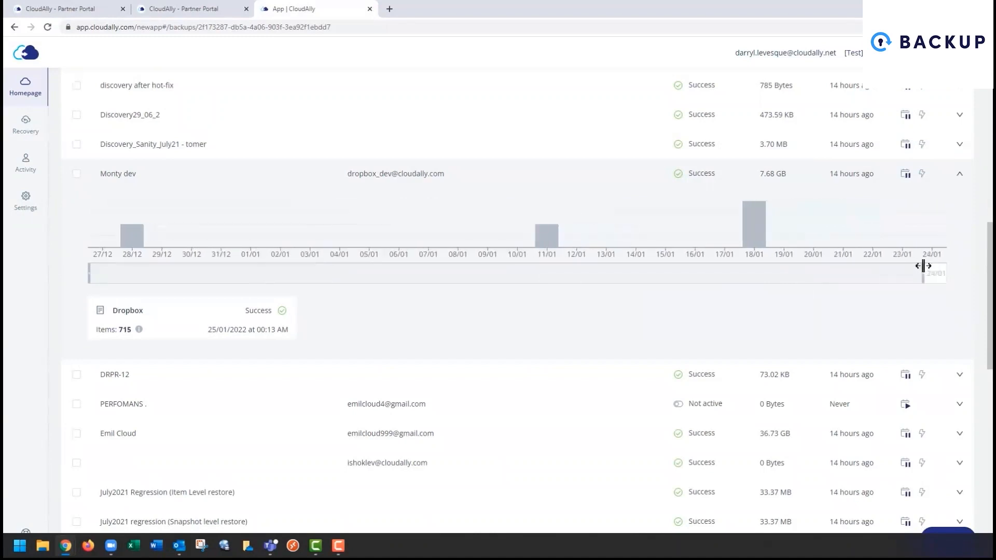
{"action": "left_click", "coordinate": [959, 179]}
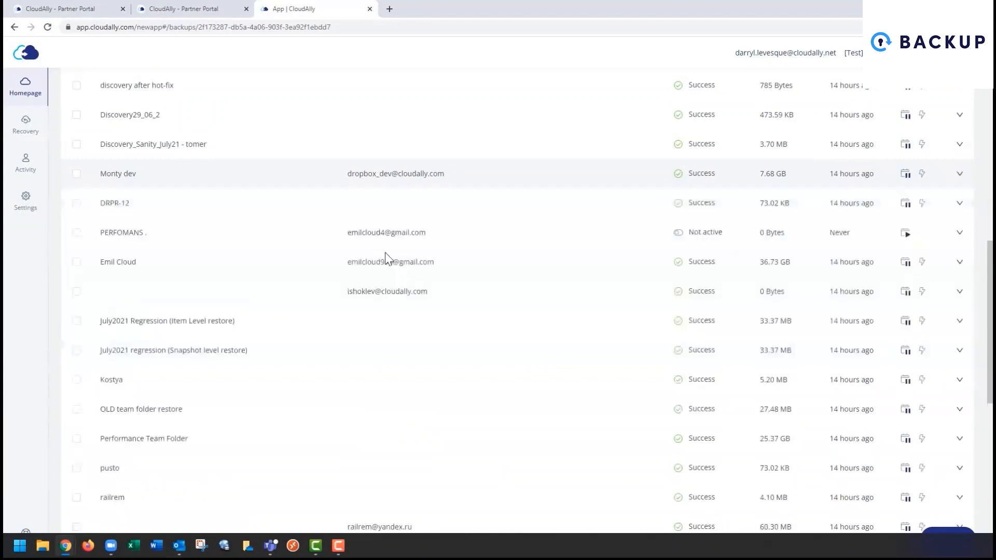
Create a tag named "New tag" and apply it to the BE_Autotests(3) and BE_Autotests(4) team folders.
{"action": "scroll", "coordinate": [521, 293], "scroll_direction": "up", "scroll_amount": 10}
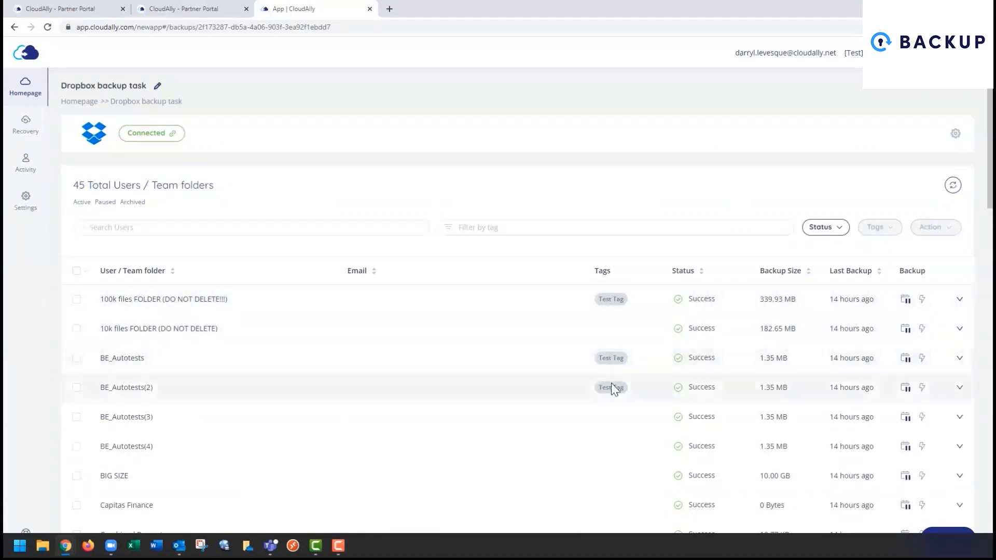
{"action": "left_click", "coordinate": [76, 417]}
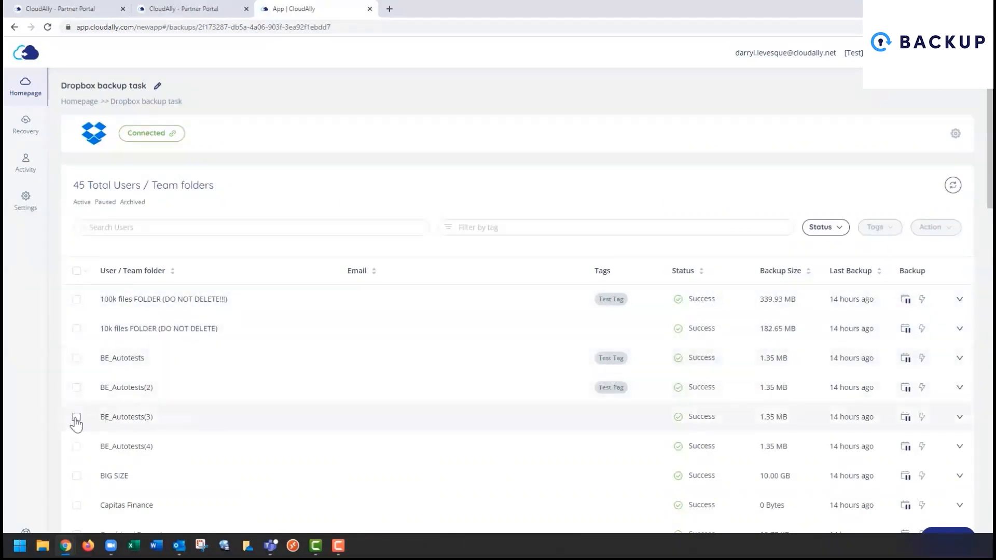
{"action": "left_click", "coordinate": [77, 447]}
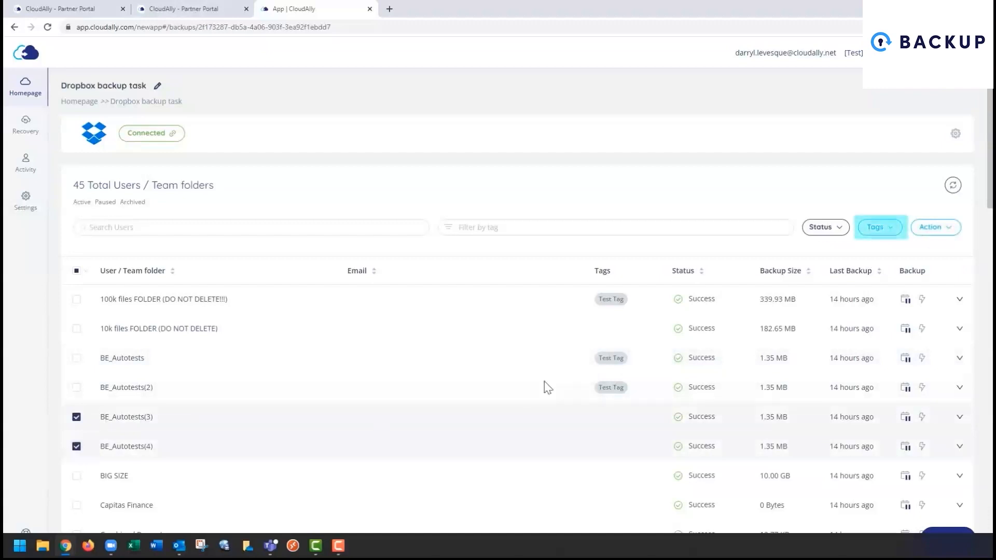
{"action": "left_click", "coordinate": [893, 230]}
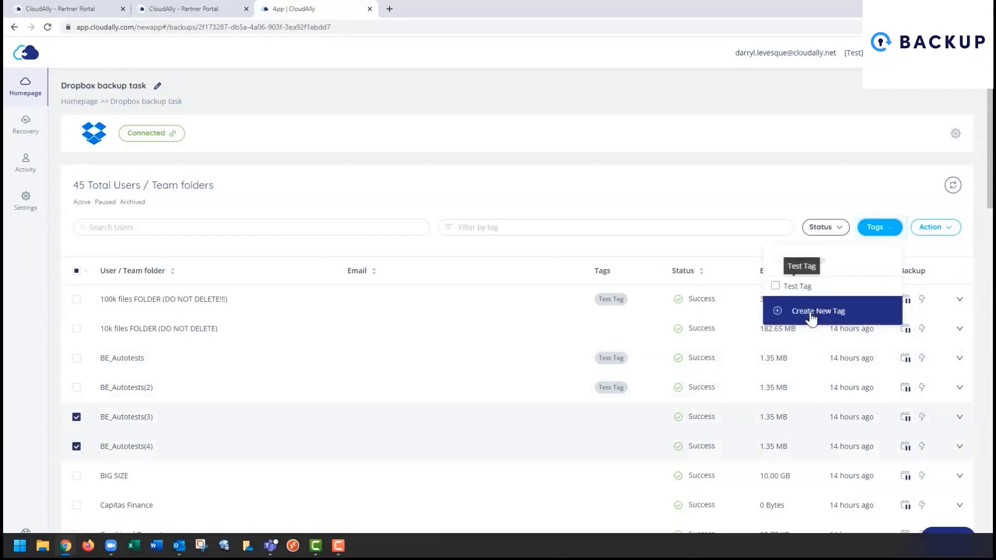
{"action": "left_click", "coordinate": [812, 312]}
{"action": "left_click", "coordinate": [416, 157]}
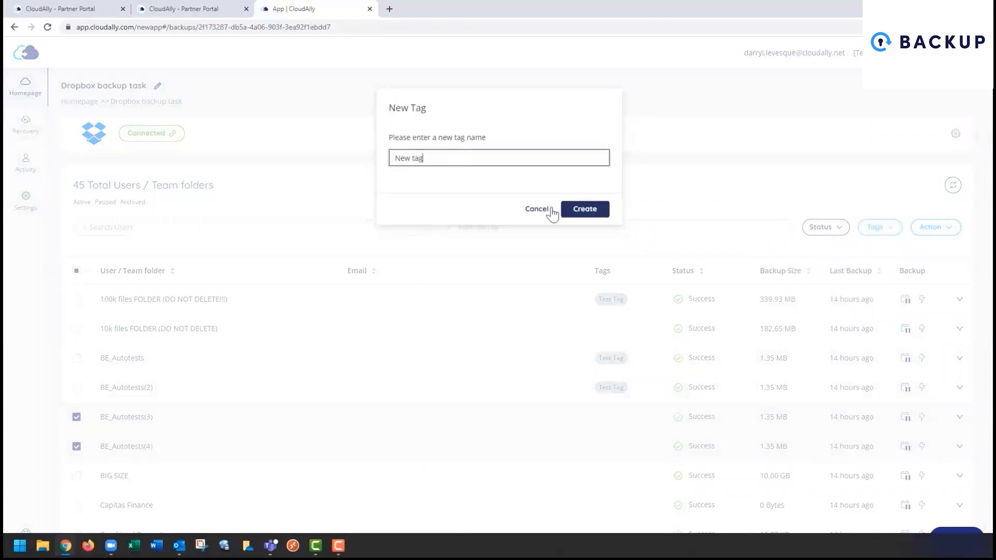
{"action": "left_click", "coordinate": [580, 217]}
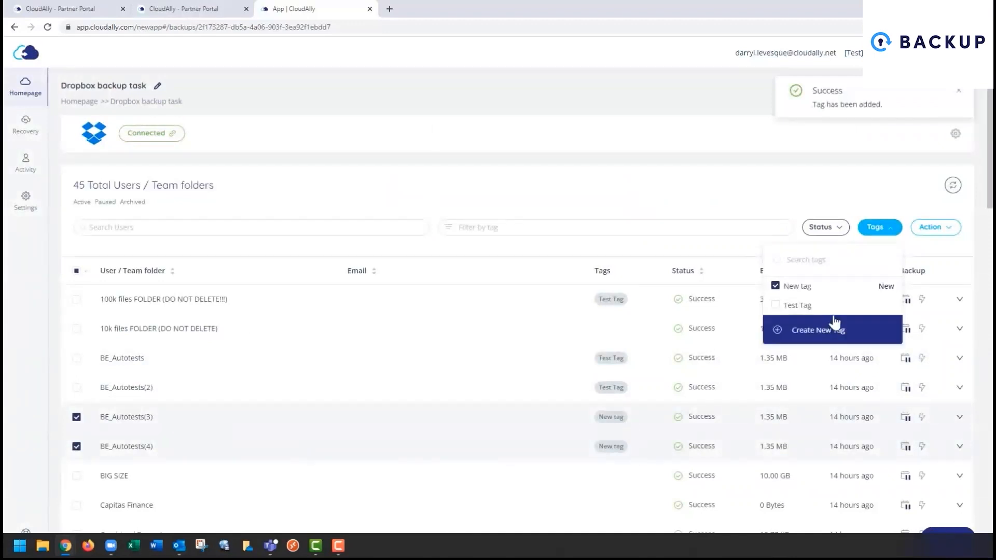
Filter the users and team folders by "New tag", and clear the filter.
{"action": "left_click", "coordinate": [547, 227]}
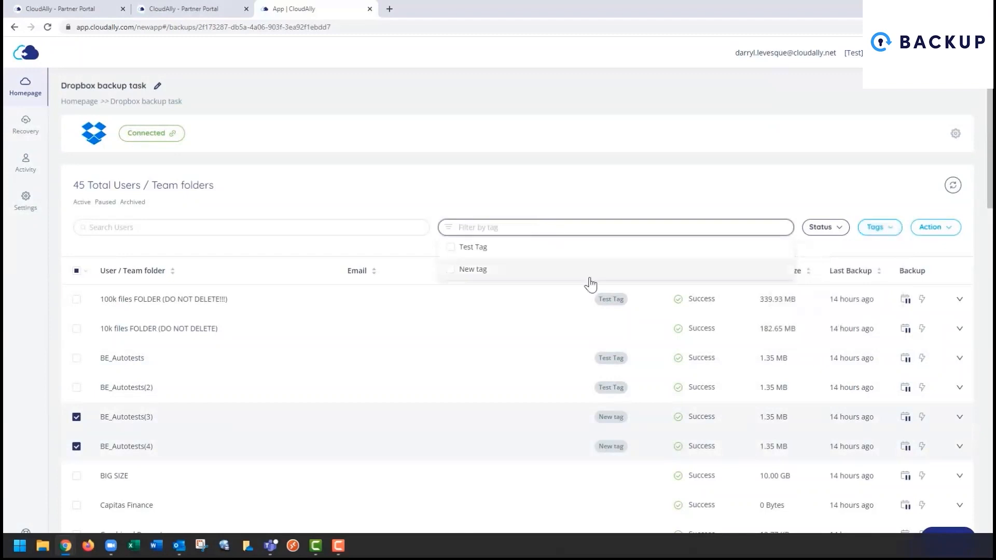
{"action": "left_click", "coordinate": [450, 270]}
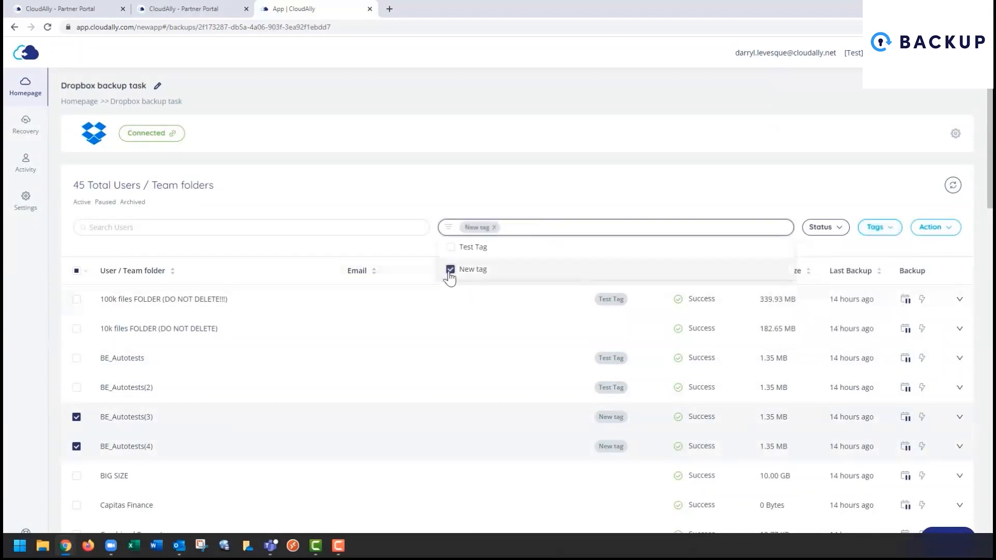
{"action": "left_click", "coordinate": [474, 187]}
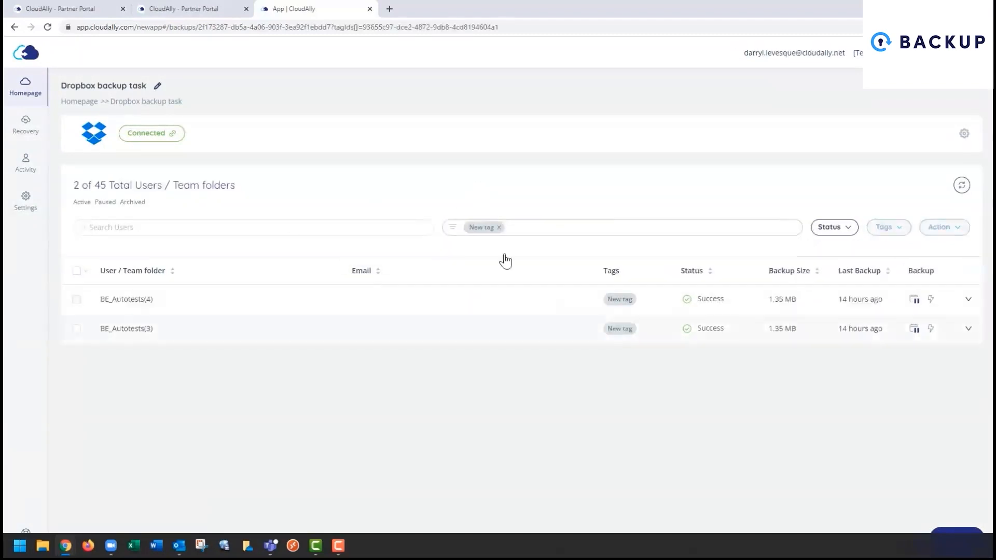
{"action": "left_click", "coordinate": [794, 227]}
Filter the users and team folders by "Test Tag", and remove that filter.
{"action": "left_click", "coordinate": [651, 228]}
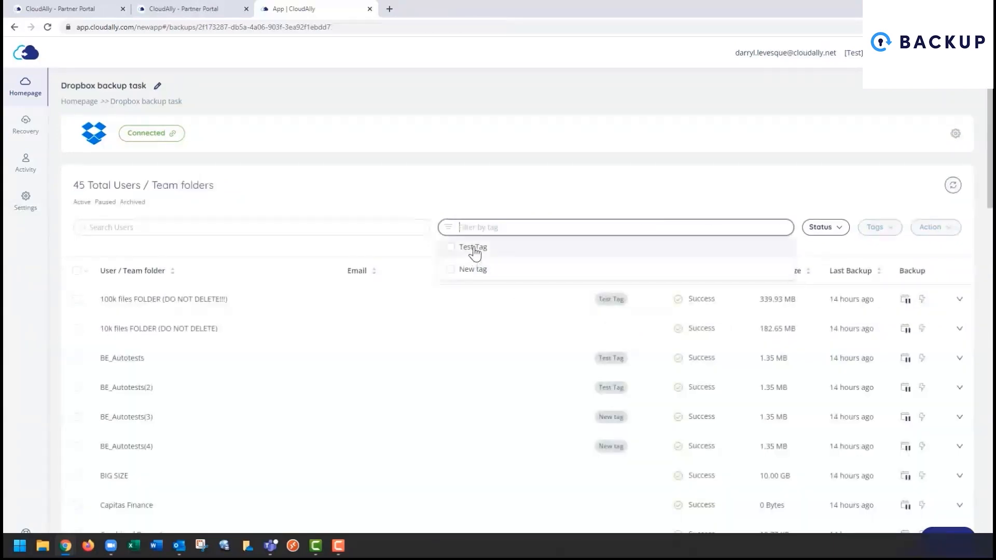
{"action": "left_click", "coordinate": [473, 248]}
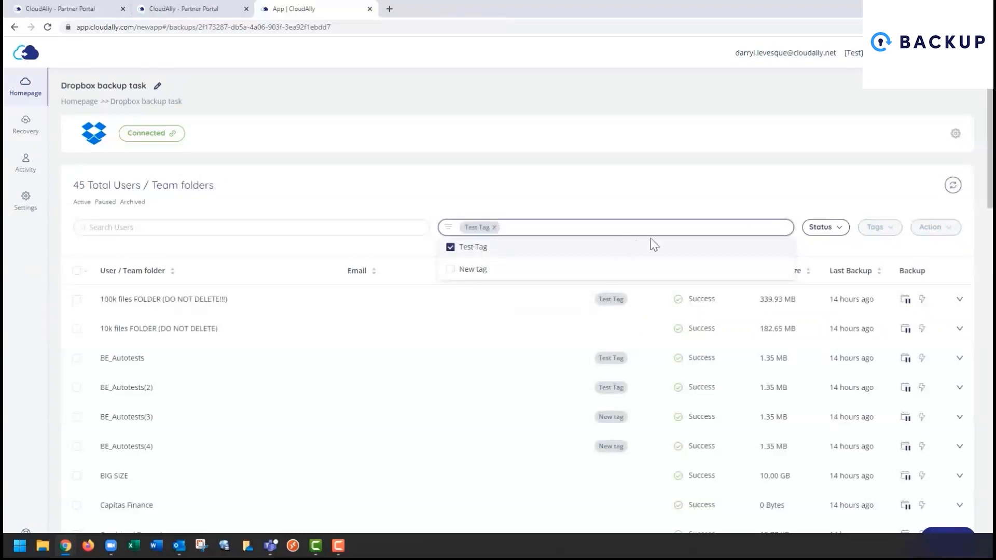
{"action": "left_click", "coordinate": [601, 191]}
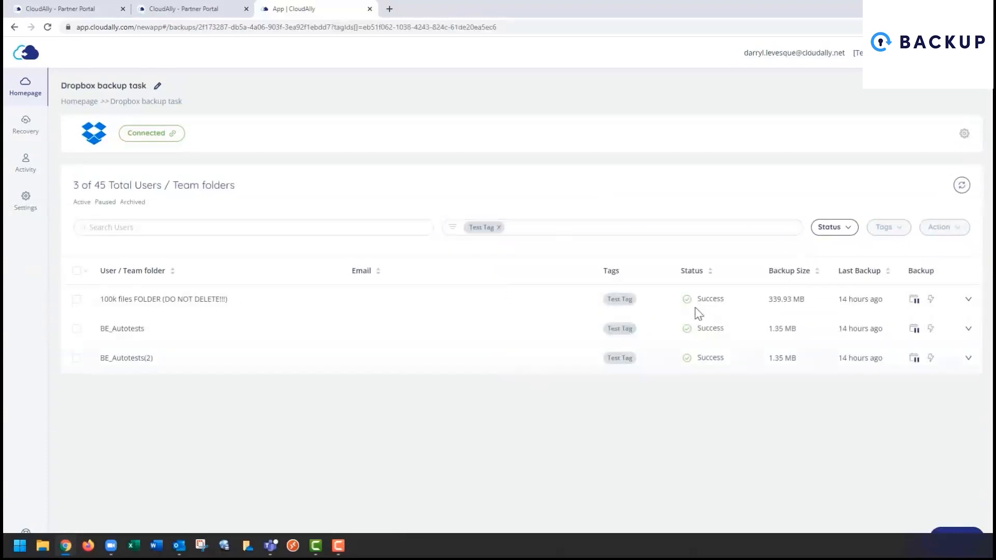
{"action": "left_click", "coordinate": [498, 230]}
Search the user list by the first name of the user listed just above DRPR-12, and clear the search.
{"action": "left_click", "coordinate": [270, 227]}
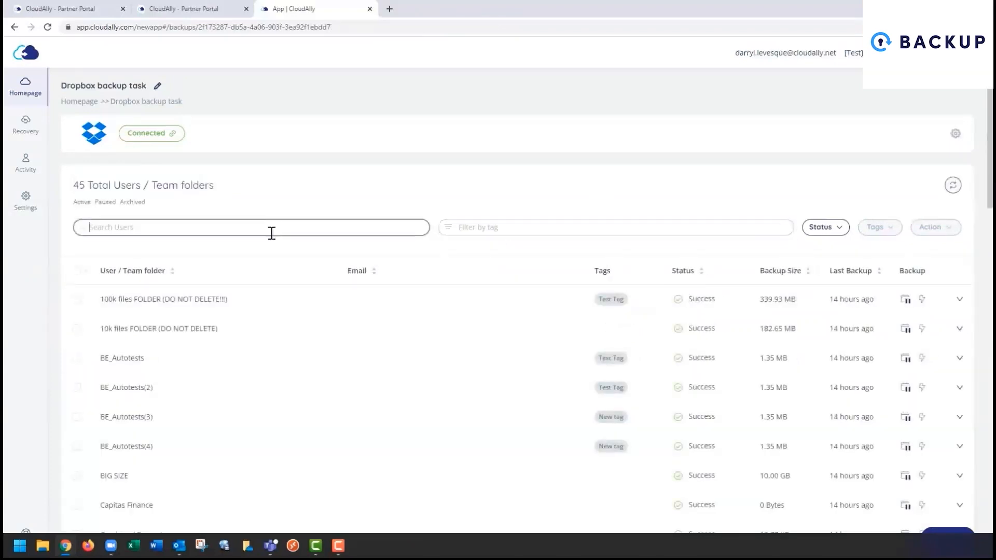
{"action": "type", "text": "monty"}
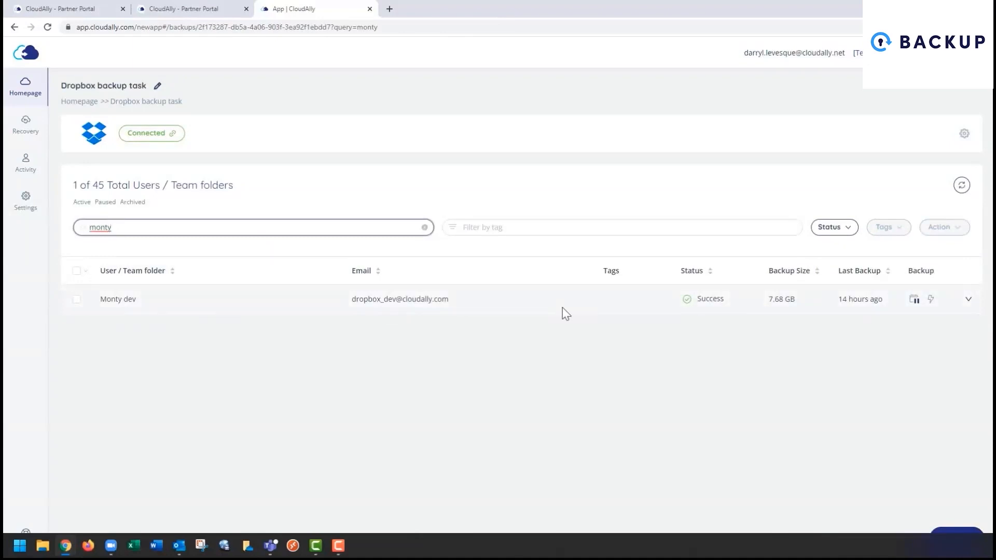
{"action": "left_click", "coordinate": [424, 227]}
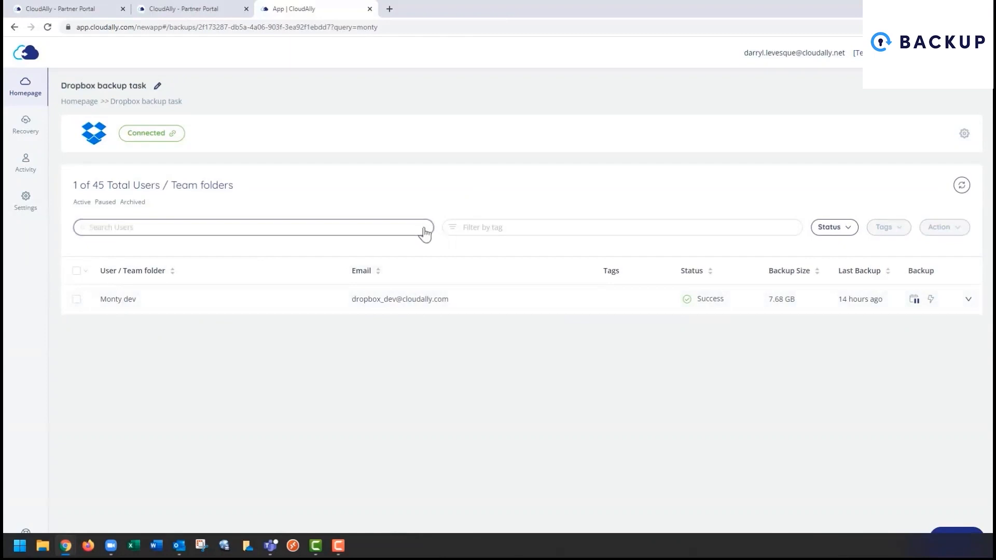
{"action": "scroll", "coordinate": [525, 232], "scroll_direction": "down", "scroll_amount": 10}
{"action": "scroll", "coordinate": [506, 254], "scroll_direction": "up", "scroll_amount": 9}
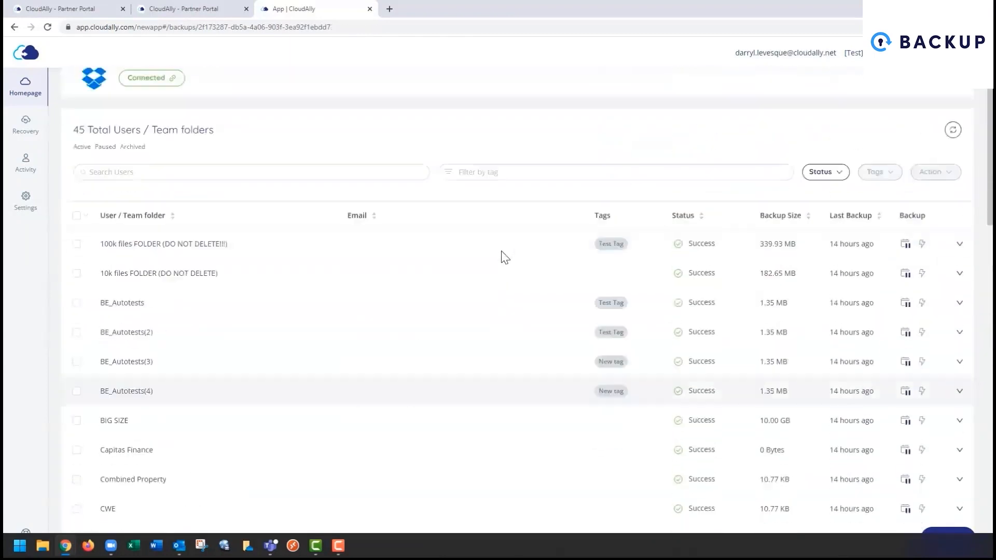
Return to the homepage and look through the full list of backup tasks.
{"action": "left_click", "coordinate": [23, 88]}
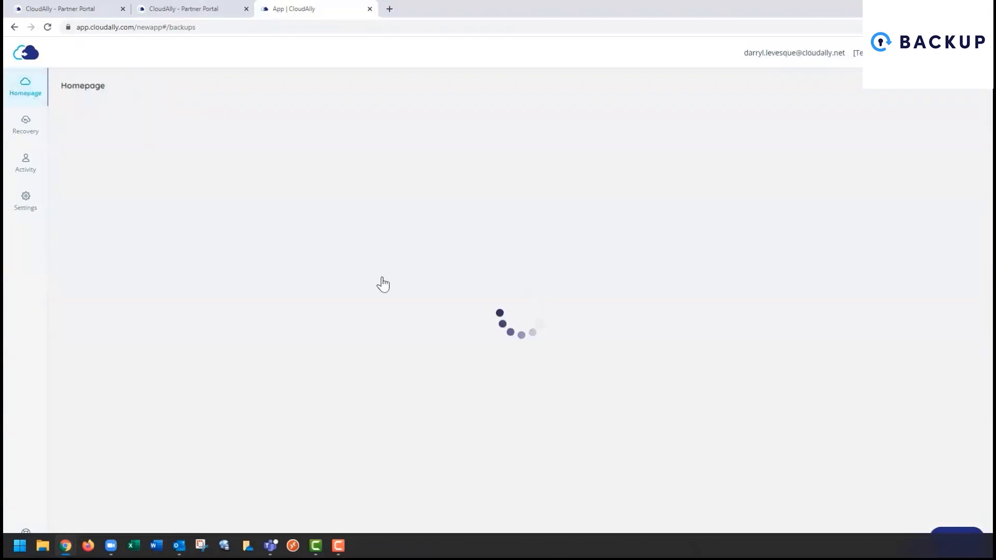
{"action": "scroll", "coordinate": [515, 319], "scroll_direction": "down", "scroll_amount": 3}
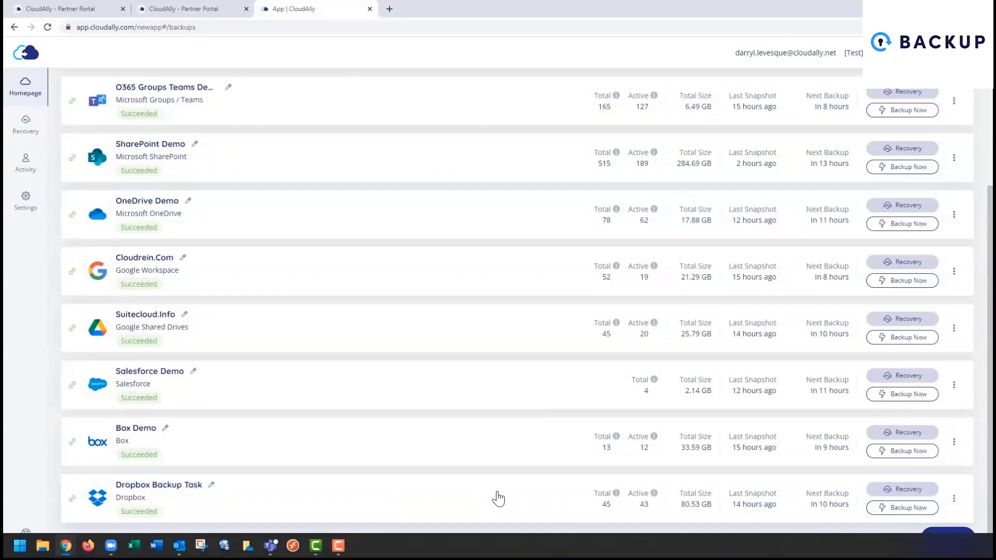
{"action": "scroll", "coordinate": [499, 497], "scroll_direction": "up", "scroll_amount": 4}
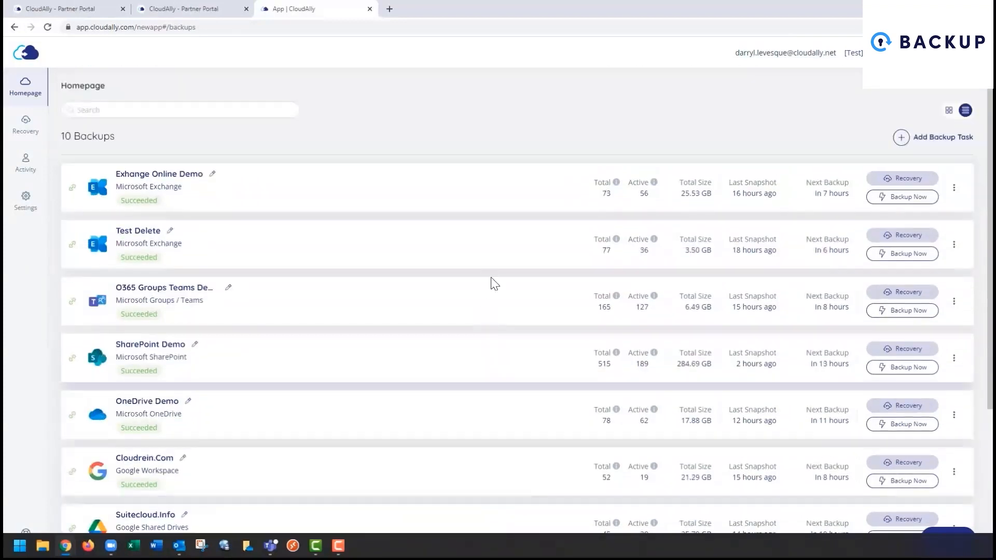